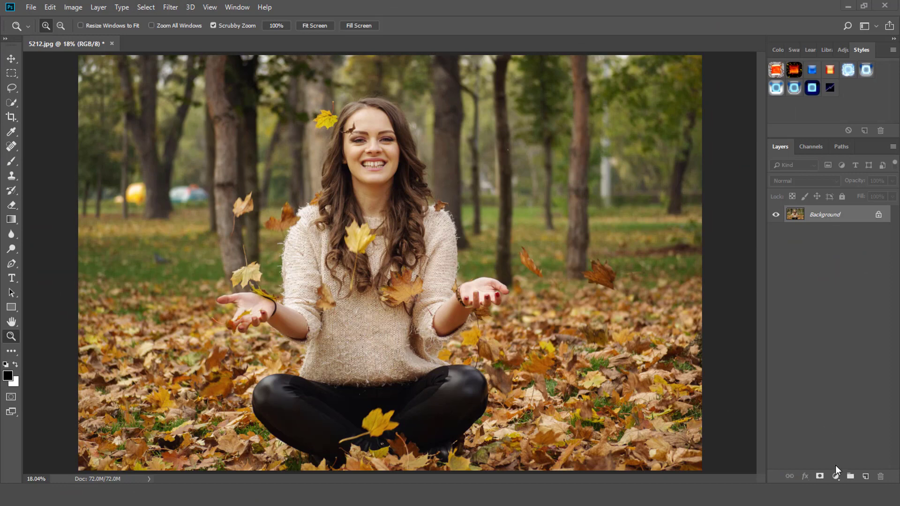
# - Add a Channel Mixer adjustment layer and set the Green output's Green amount to 0
pyautogui.click(836, 476)
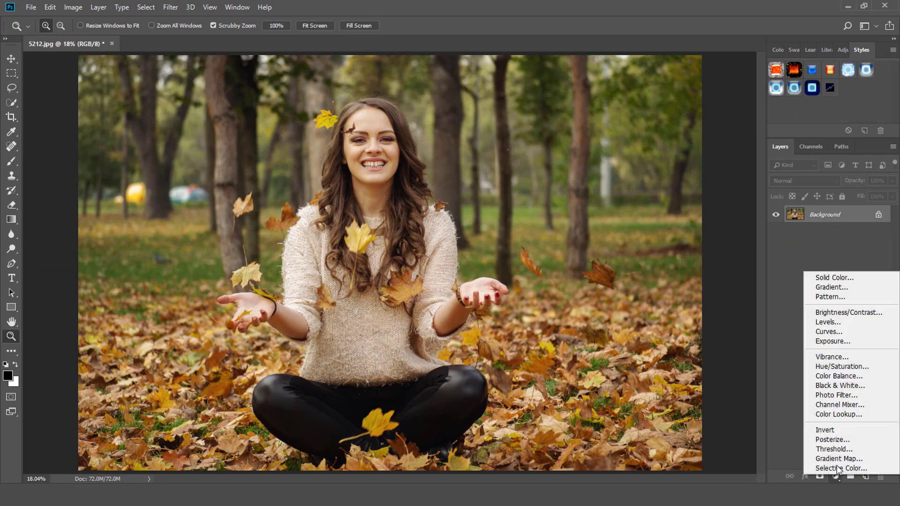
pyautogui.click(839, 405)
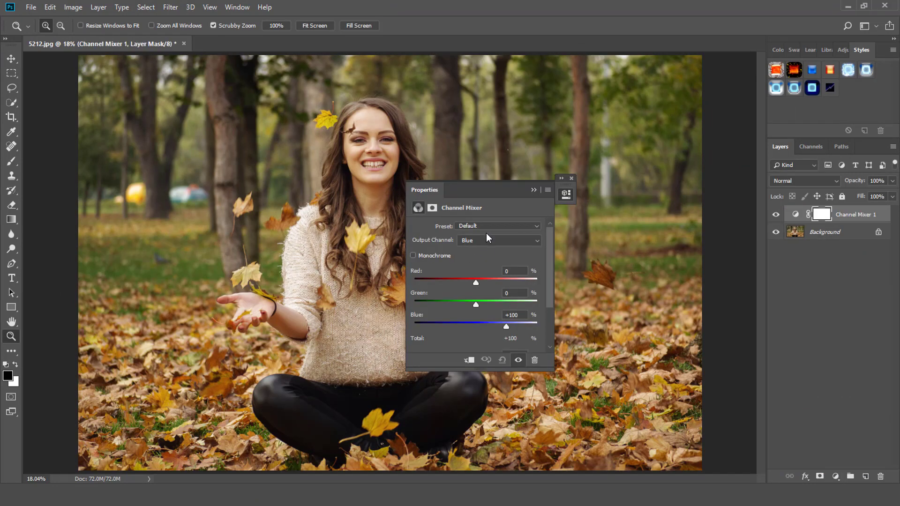
pyautogui.moveTo(485, 190); pyautogui.dragTo(680, 186)
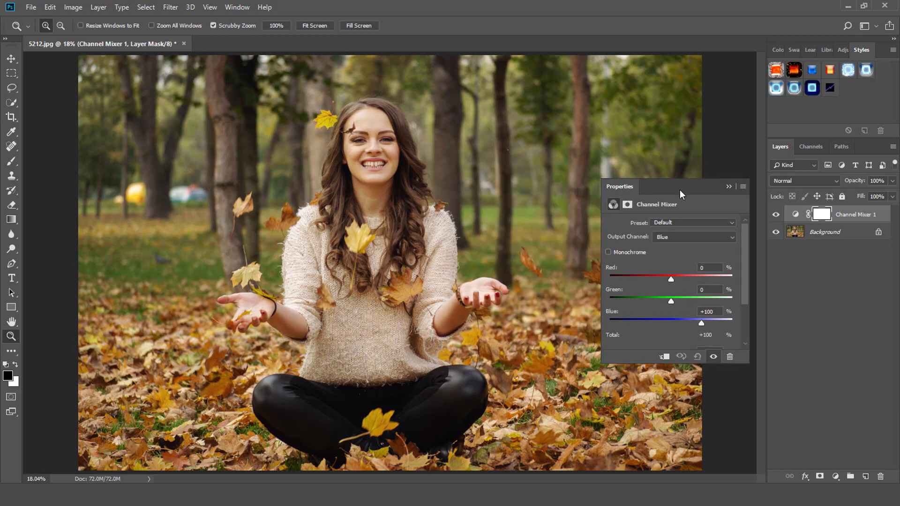
pyautogui.click(676, 237)
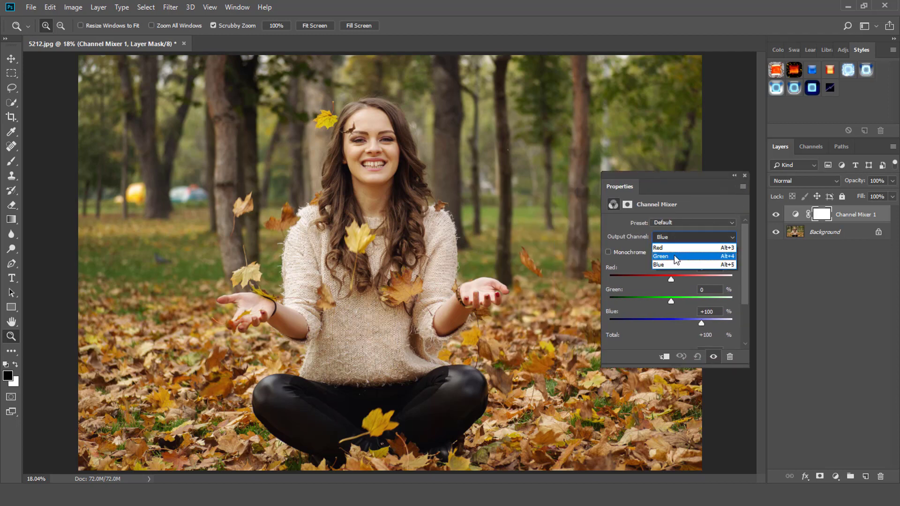
pyautogui.click(674, 255)
pyautogui.click(710, 290)
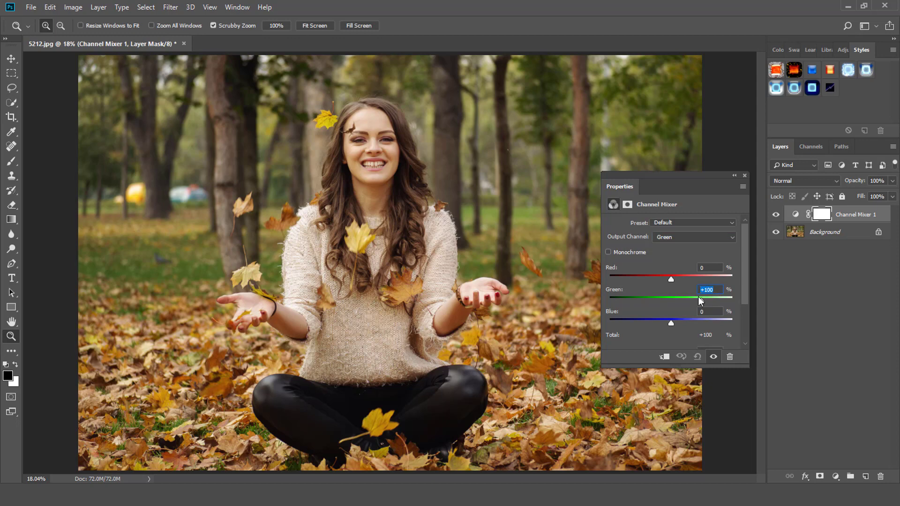
pyautogui.write('0')
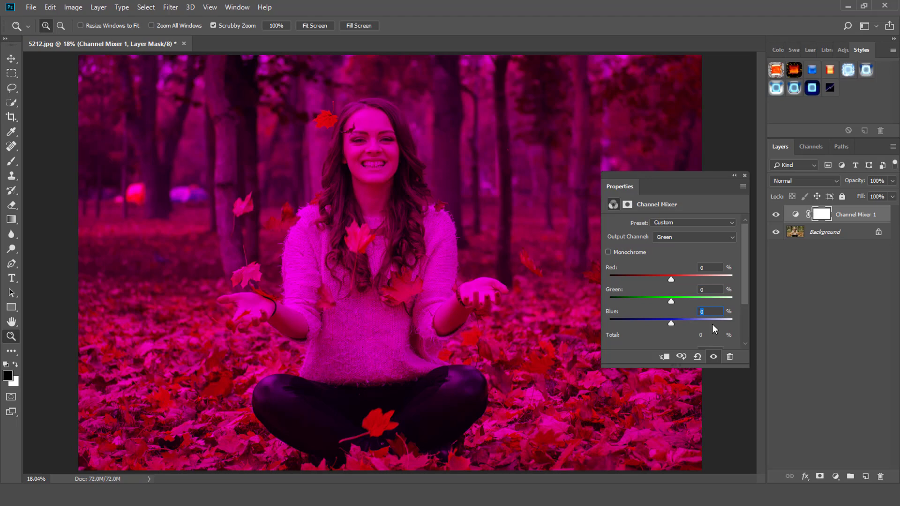
pyautogui.write('100')
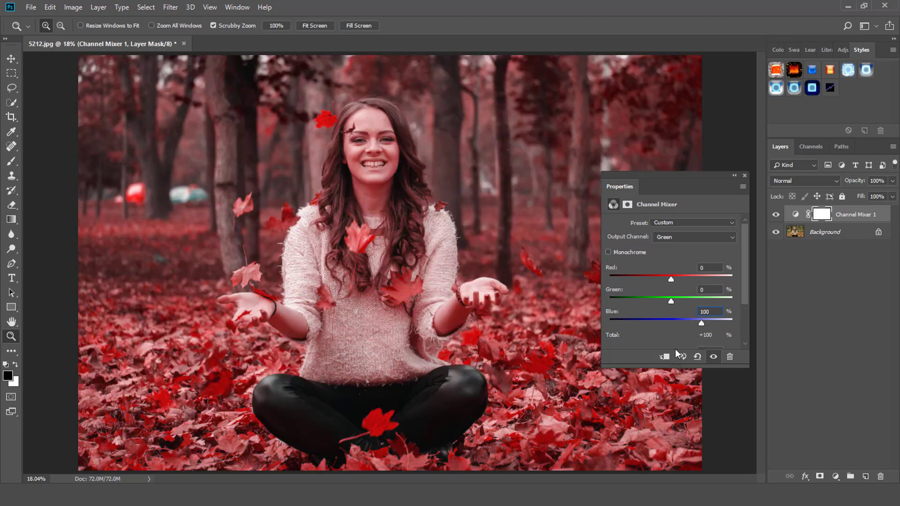
# - Set the Blue output channel to Green +100 and Blue 0
pyautogui.click(677, 237)
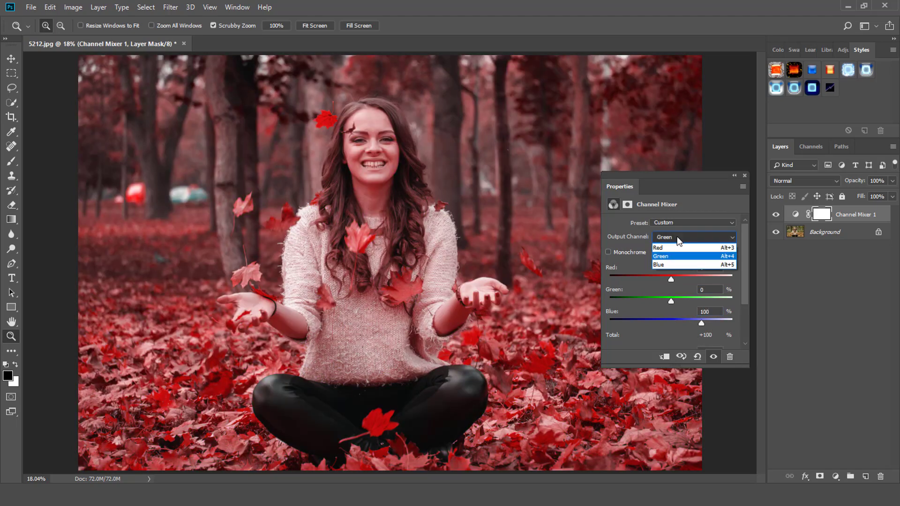
pyautogui.click(673, 265)
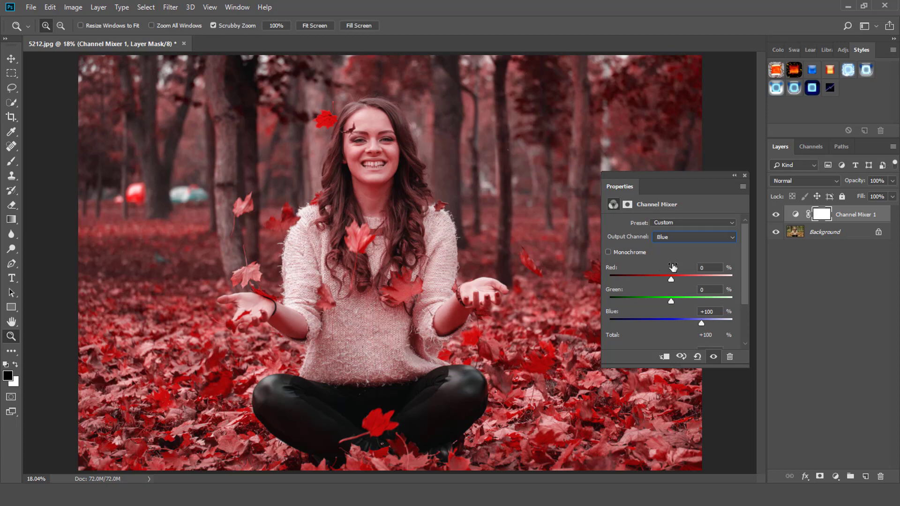
pyautogui.click(705, 291)
pyautogui.write('100')
pyautogui.press('BackSpace')
pyautogui.press('BackSpace')
pyautogui.press('BackSpace')
pyautogui.write('10')
pyautogui.write('0')
pyautogui.press('Tab')
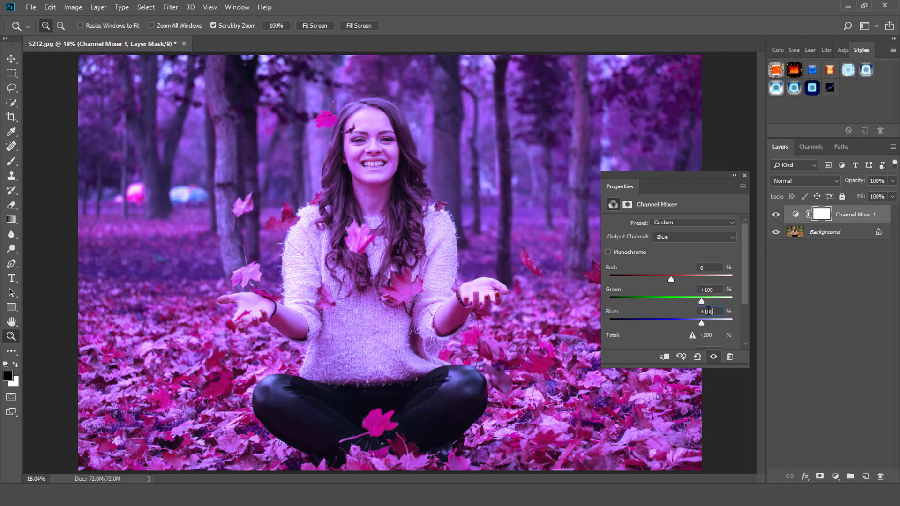
pyautogui.write('0')
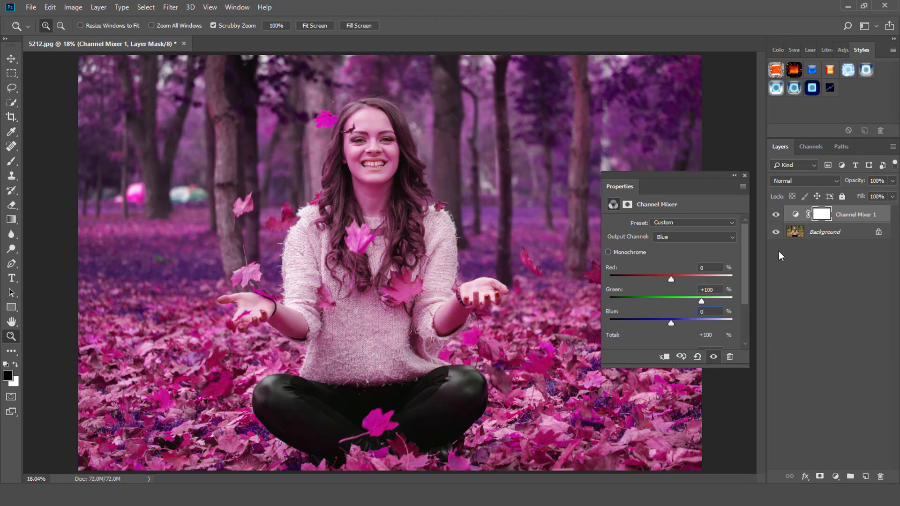
# - Blend the Channel Mixer layer with Lighten and close its settings
pyautogui.click(797, 181)
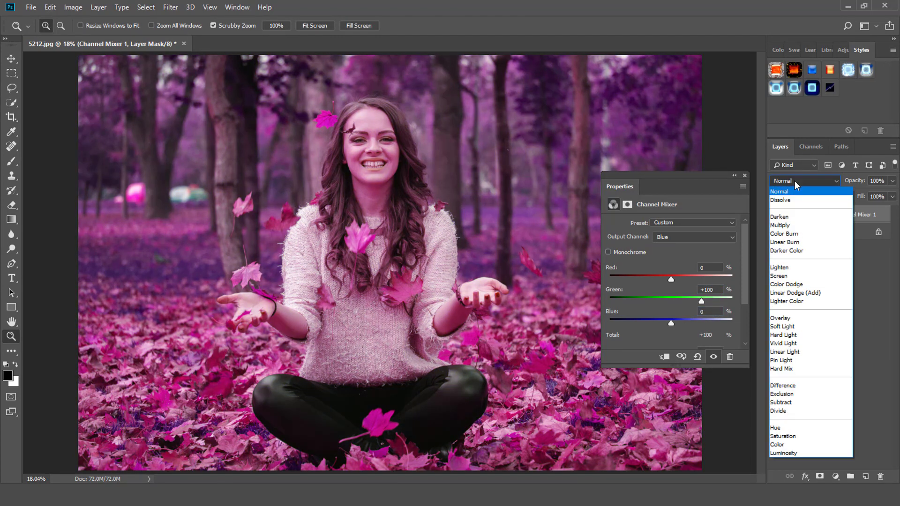
pyautogui.click(781, 268)
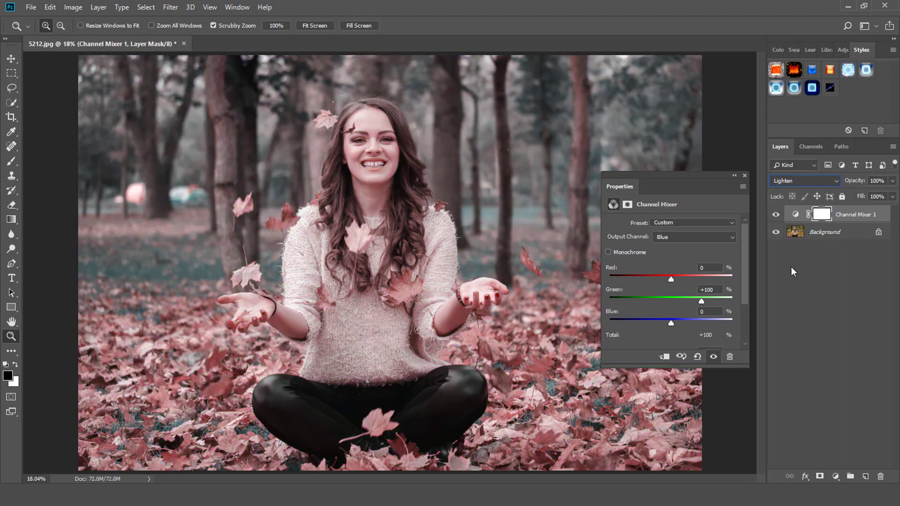
pyautogui.moveTo(696, 183); pyautogui.dragTo(697, 158)
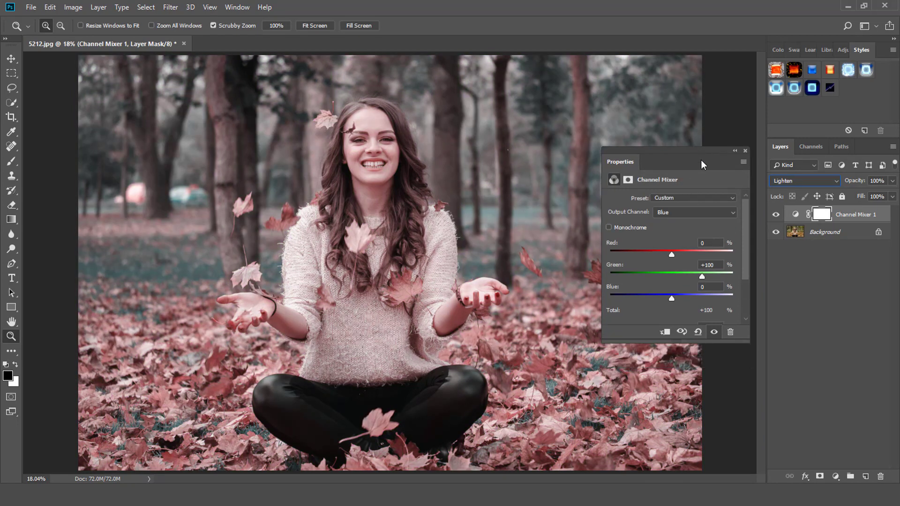
pyautogui.click(734, 152)
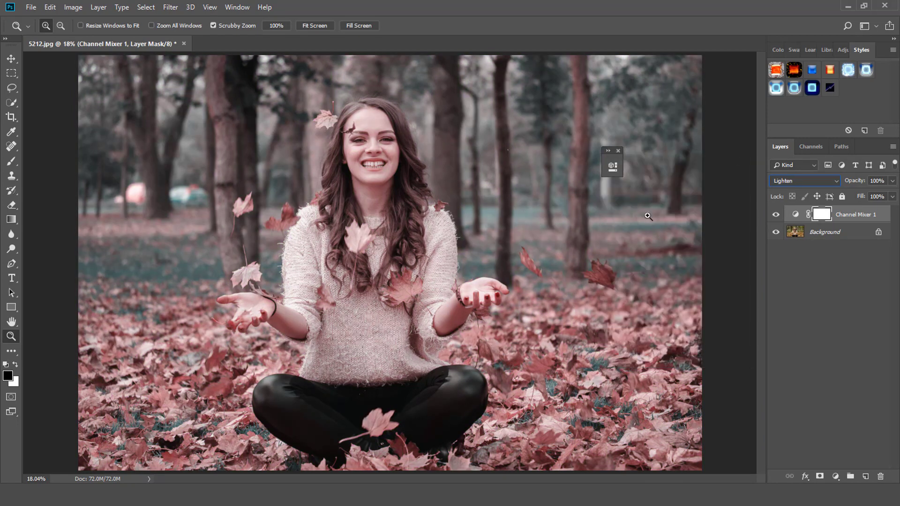
pyautogui.click(618, 151)
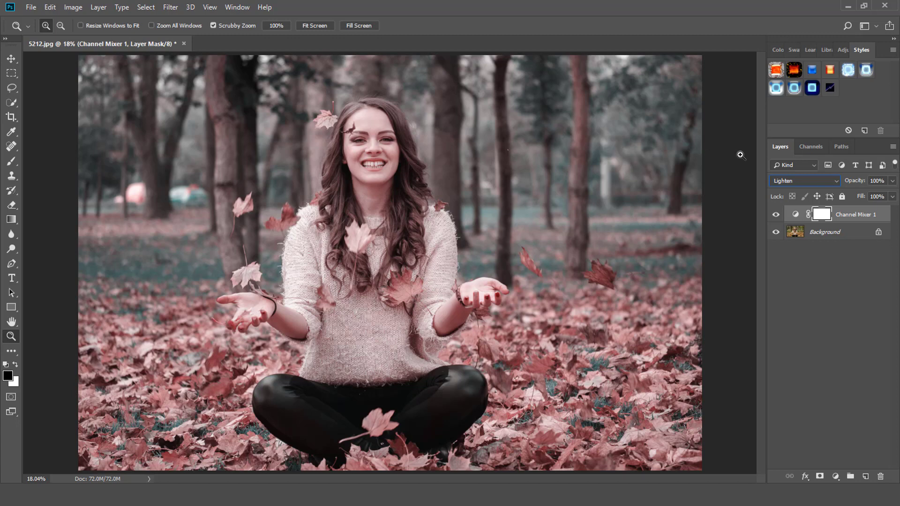
# - Add a Hue/Saturation adjustment layer and slightly raise the Reds saturation
pyautogui.click(836, 476)
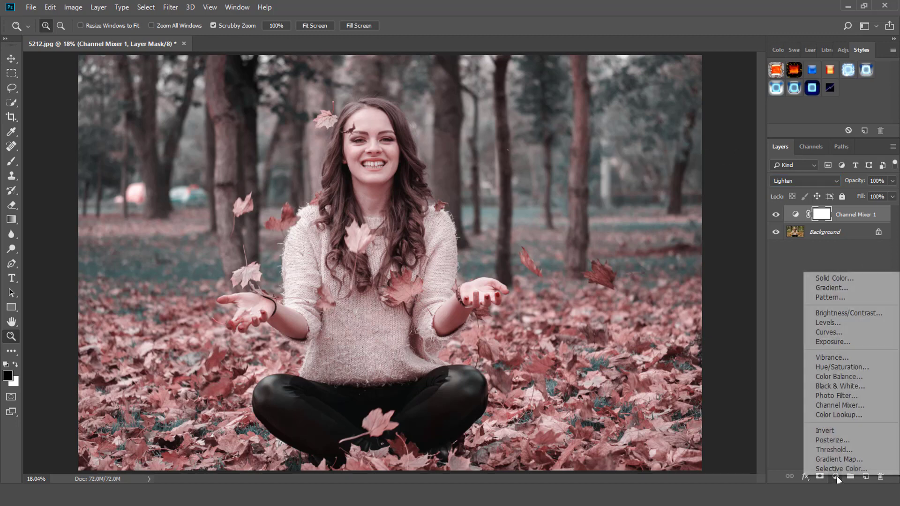
pyautogui.click(844, 367)
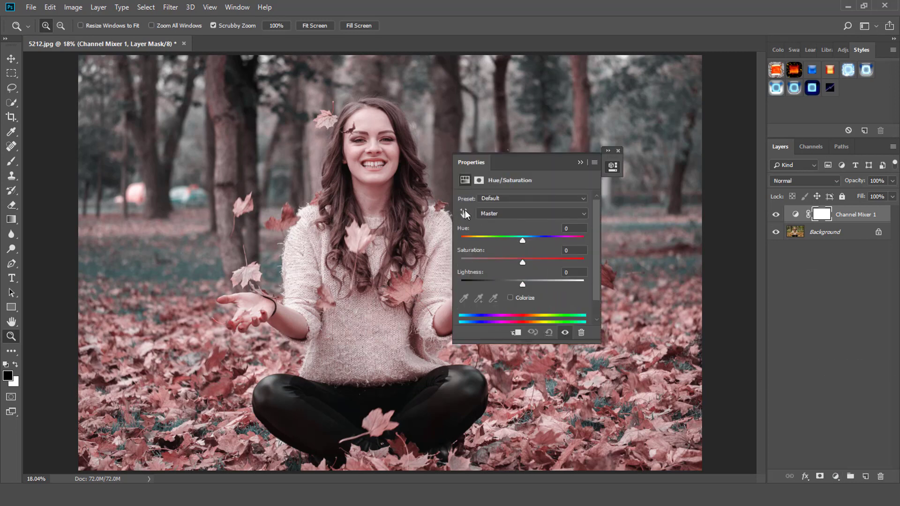
pyautogui.moveTo(640, 193); pyautogui.dragTo(671, 215)
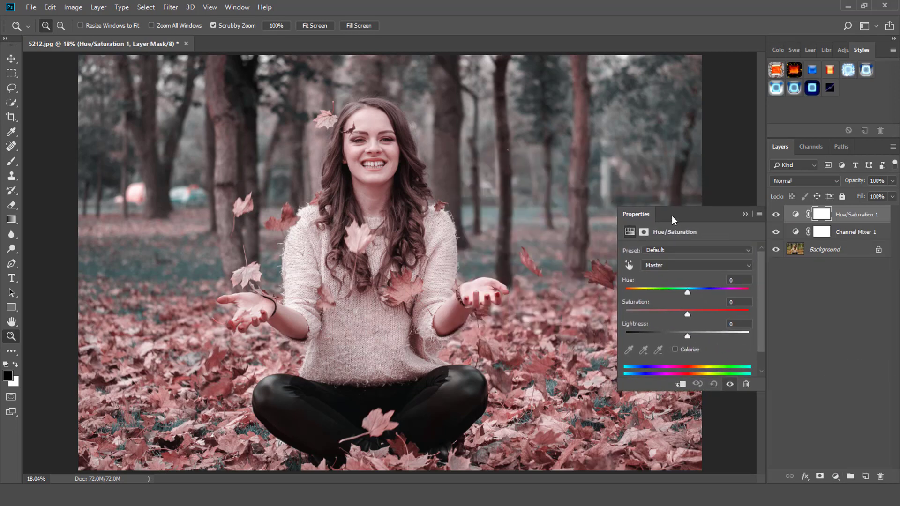
pyautogui.click(629, 264)
pyautogui.click(608, 270)
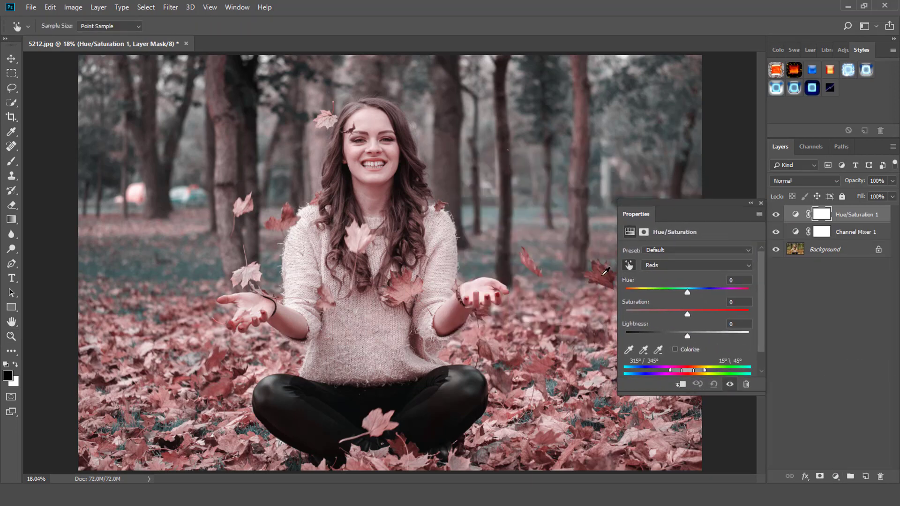
pyautogui.moveTo(687, 313)
pyautogui.mouseDown()
pyautogui.moveTo(697, 314)
pyautogui.moveTo(665, 291)
pyautogui.moveTo(699, 291)
pyautogui.moveTo(623, 310)
pyautogui.moveTo(705, 294)
pyautogui.moveTo(695, 296)
pyautogui.mouseUp()
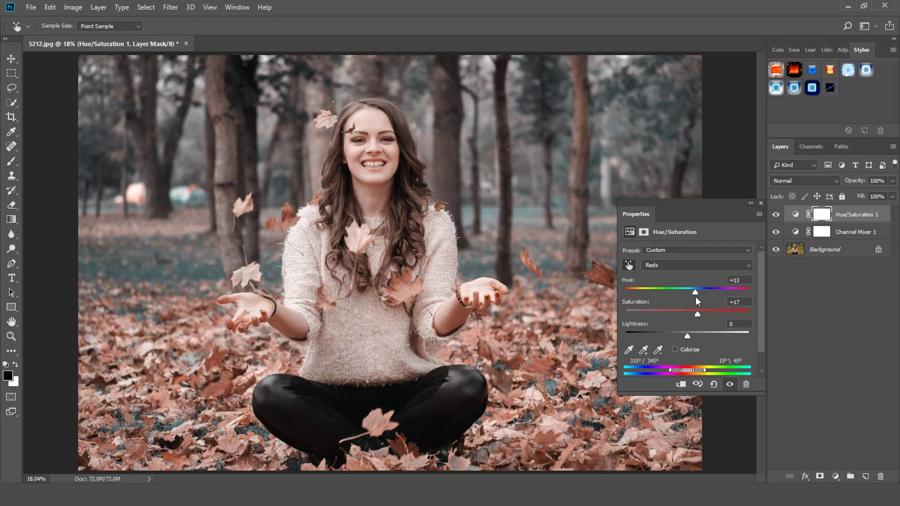
# - Shift the hue of the Yellows and Blues ranges
pyautogui.click(676, 265)
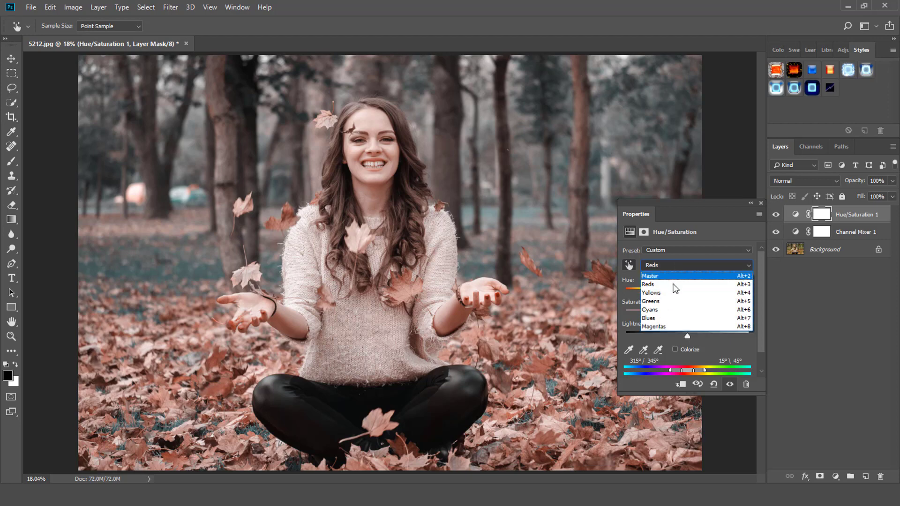
pyautogui.click(671, 293)
pyautogui.moveTo(685, 290)
pyautogui.mouseDown()
pyautogui.moveTo(720, 286)
pyautogui.moveTo(692, 291)
pyautogui.moveTo(700, 313)
pyautogui.mouseUp()
pyautogui.click(677, 267)
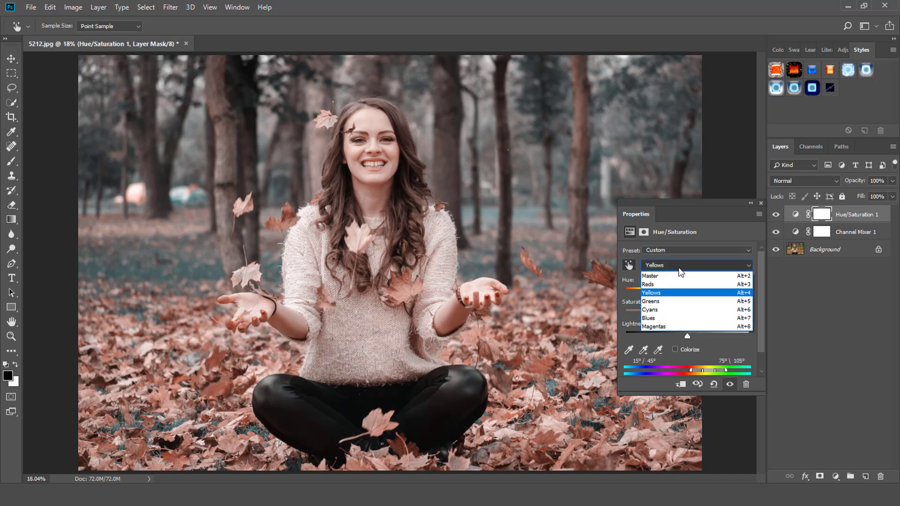
pyautogui.click(670, 318)
pyautogui.moveTo(688, 290)
pyautogui.mouseDown()
pyautogui.moveTo(628, 319)
pyautogui.moveTo(668, 315)
pyautogui.mouseUp()
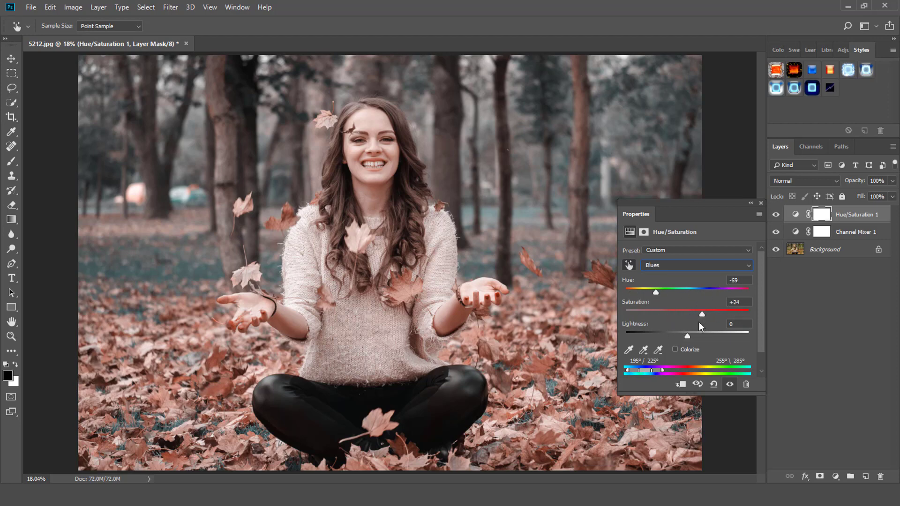
# - Adjust the Reds lightness and collapse the Hue/Saturation settings
pyautogui.click(672, 265)
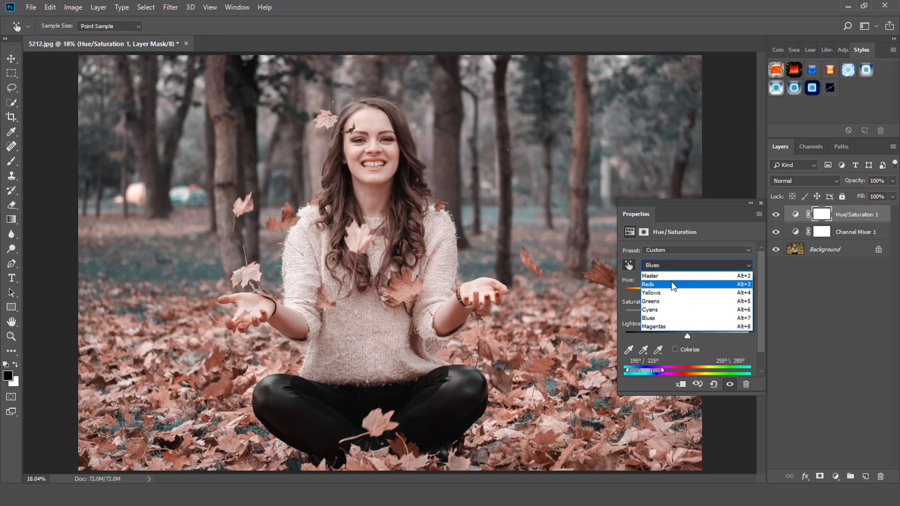
pyautogui.click(671, 282)
pyautogui.moveTo(691, 331)
pyautogui.mouseDown()
pyautogui.moveTo(662, 347)
pyautogui.moveTo(697, 336)
pyautogui.moveTo(686, 340)
pyautogui.mouseUp()
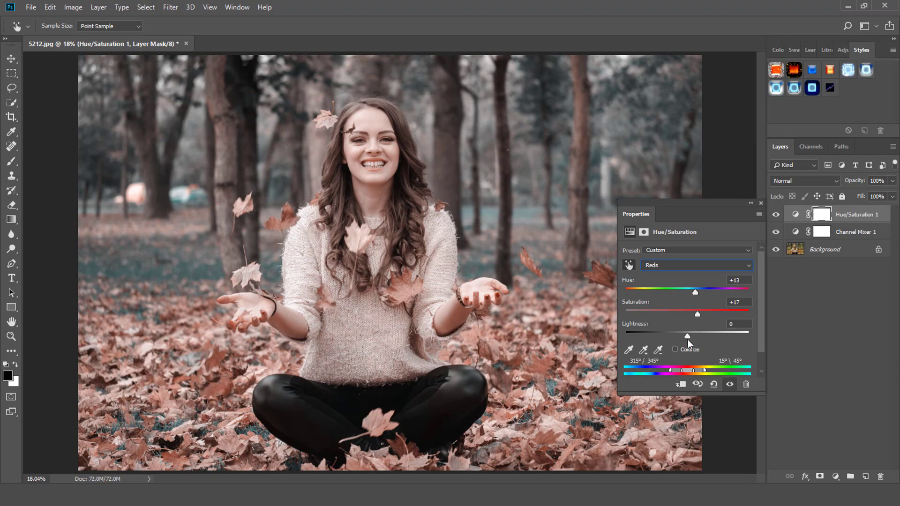
pyautogui.click(749, 205)
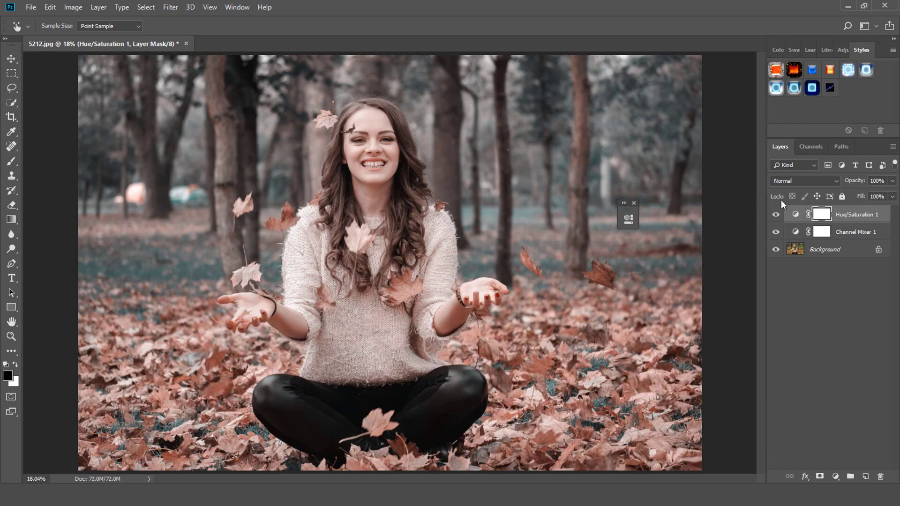
# - Add a Vibrance adjustment layer with strongly boosted vibrance and a slight saturation lift
pyautogui.click(836, 476)
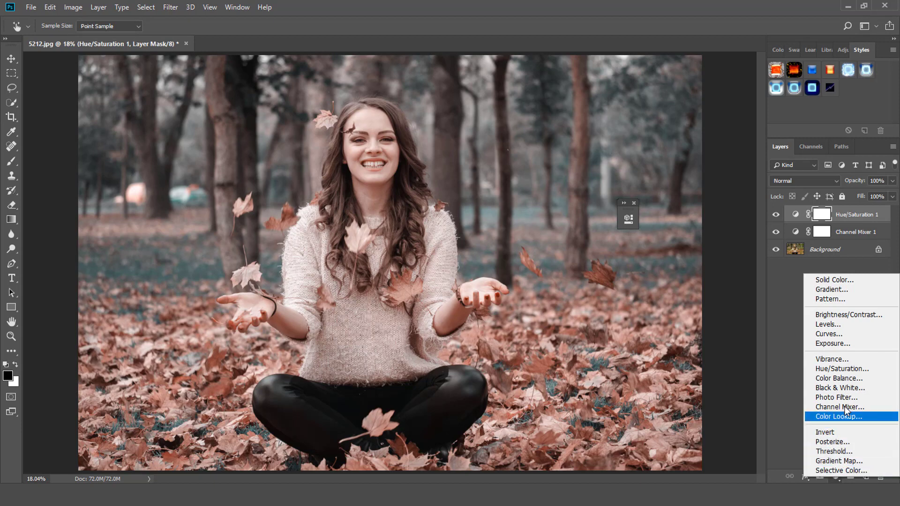
pyautogui.click(839, 360)
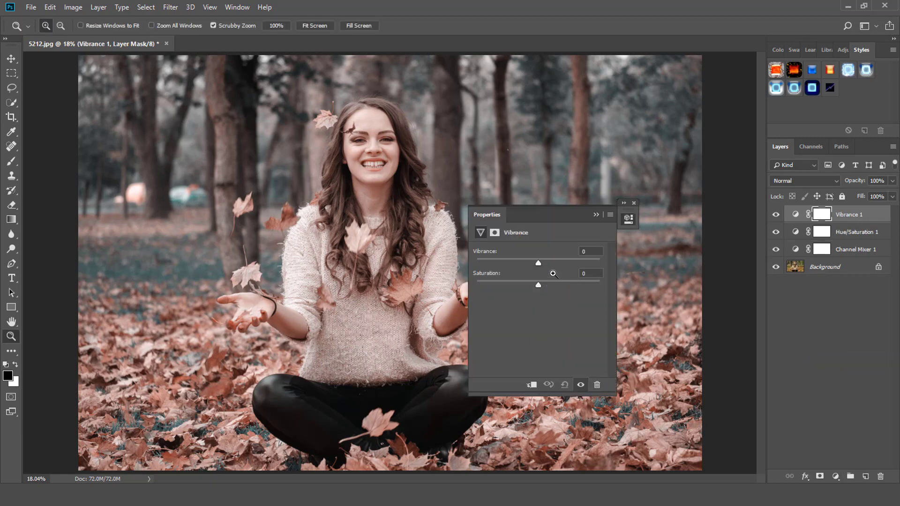
pyautogui.moveTo(567, 261); pyautogui.dragTo(567, 261)
pyautogui.moveTo(539, 284)
pyautogui.mouseDown()
pyautogui.moveTo(510, 305)
pyautogui.moveTo(573, 291)
pyautogui.moveTo(546, 301)
pyautogui.mouseUp()
pyautogui.moveTo(571, 226); pyautogui.dragTo(670, 271)
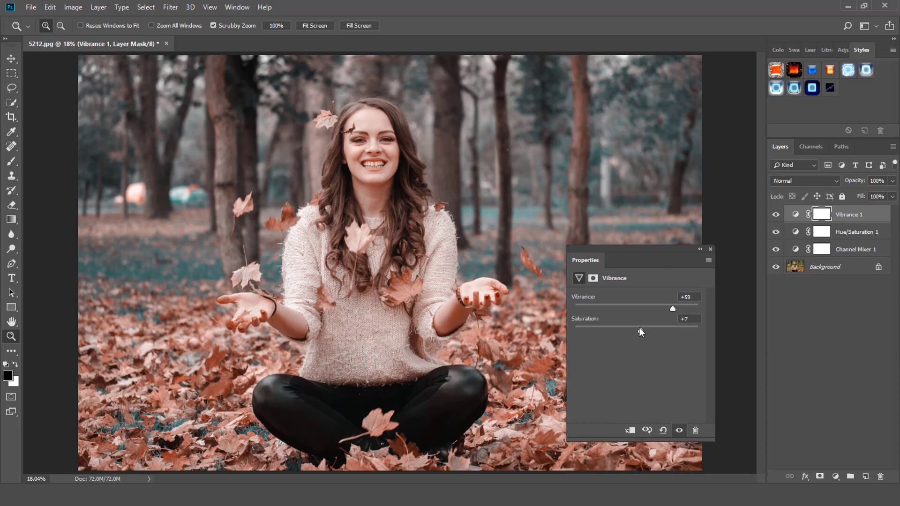
pyautogui.moveTo(634, 331); pyautogui.dragTo(664, 308)
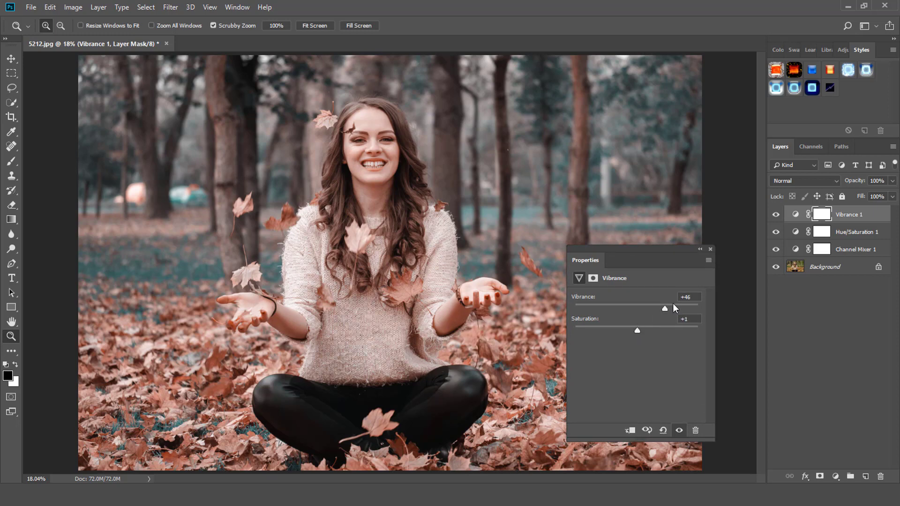
pyautogui.click(708, 250)
pyautogui.click(837, 476)
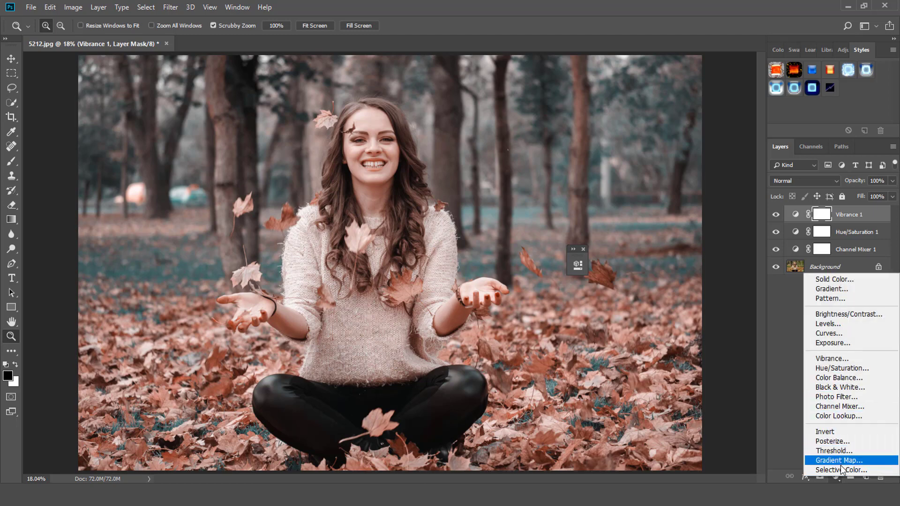
# - Add a Selective Color layer, adding cyan to the Yellows and reducing cyan in the Reds
pyautogui.click(841, 470)
pyautogui.moveTo(540, 260); pyautogui.dragTo(705, 253)
pyautogui.click(639, 289)
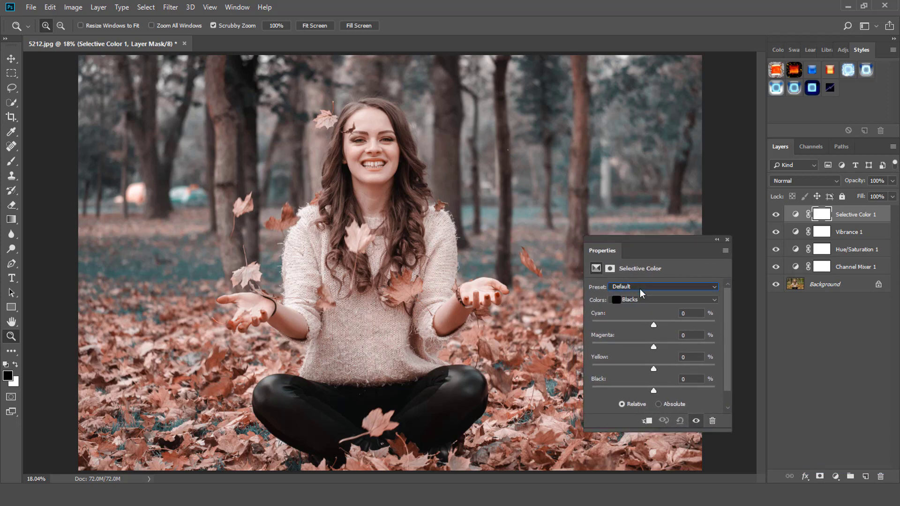
pyautogui.click(640, 300)
pyautogui.click(633, 313)
pyautogui.moveTo(654, 324); pyautogui.dragTo(691, 323)
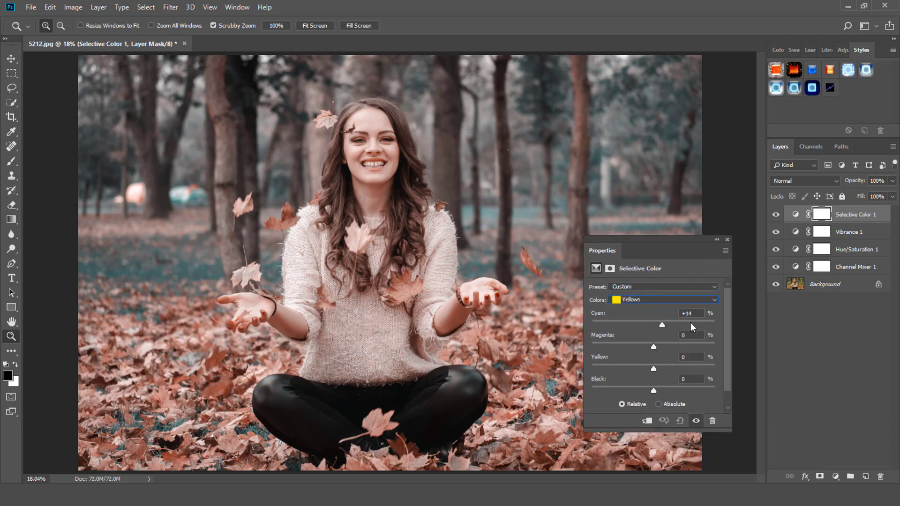
pyautogui.click(648, 300)
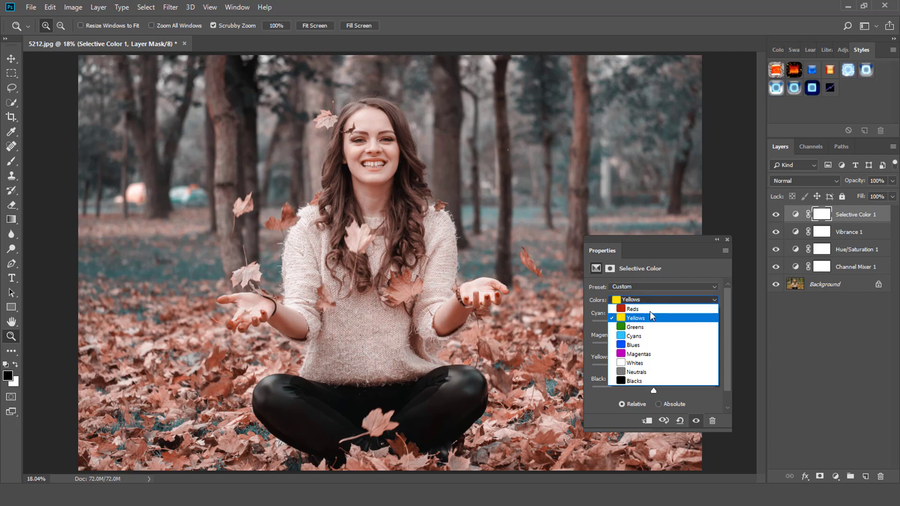
pyautogui.click(649, 310)
pyautogui.moveTo(653, 324)
pyautogui.mouseDown()
pyautogui.moveTo(643, 347)
pyautogui.moveTo(685, 369)
pyautogui.moveTo(725, 371)
pyautogui.moveTo(655, 368)
pyautogui.moveTo(658, 390)
pyautogui.mouseUp()
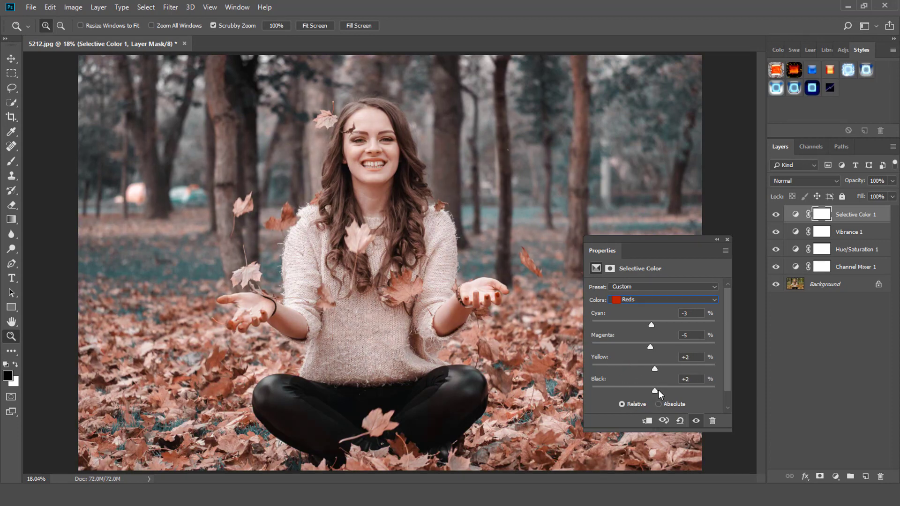
# - Push Cyans to maximum cyan, remove their yellow, and add black to darken them
pyautogui.click(640, 300)
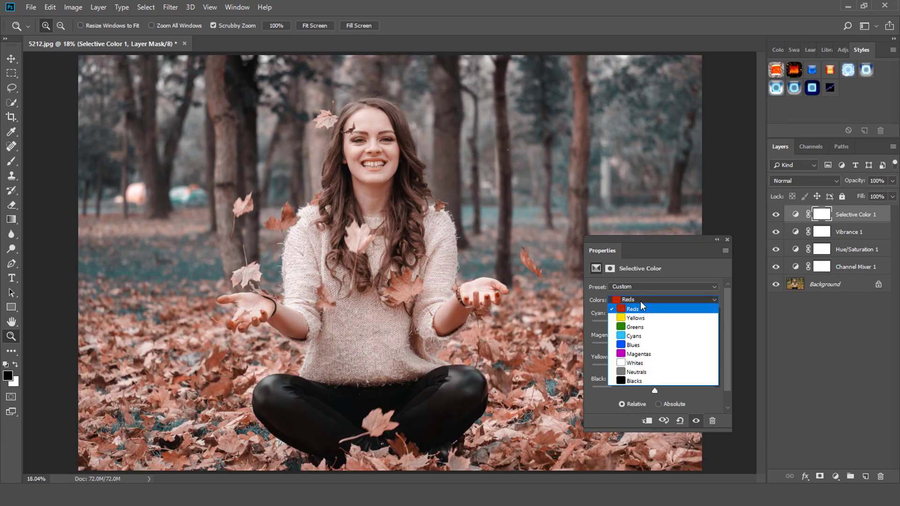
pyautogui.click(642, 336)
pyautogui.moveTo(657, 322)
pyautogui.mouseDown()
pyautogui.moveTo(719, 325)
pyautogui.moveTo(600, 358)
pyautogui.moveTo(690, 333)
pyautogui.mouseUp()
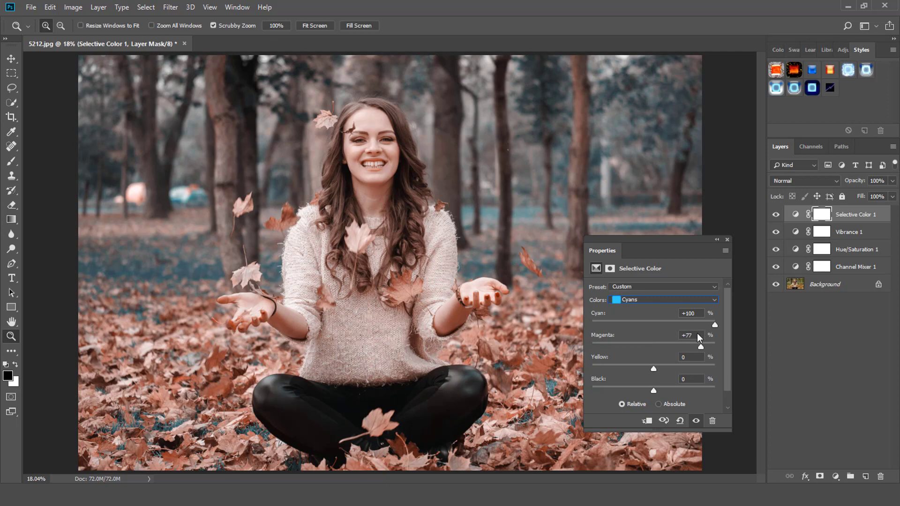
pyautogui.moveTo(654, 369); pyautogui.dragTo(608, 382)
pyautogui.moveTo(654, 391)
pyautogui.mouseDown()
pyautogui.moveTo(676, 380)
pyautogui.moveTo(663, 384)
pyautogui.mouseUp()
# - Set the Whites to cyan +55 with slightly less black
pyautogui.click(636, 300)
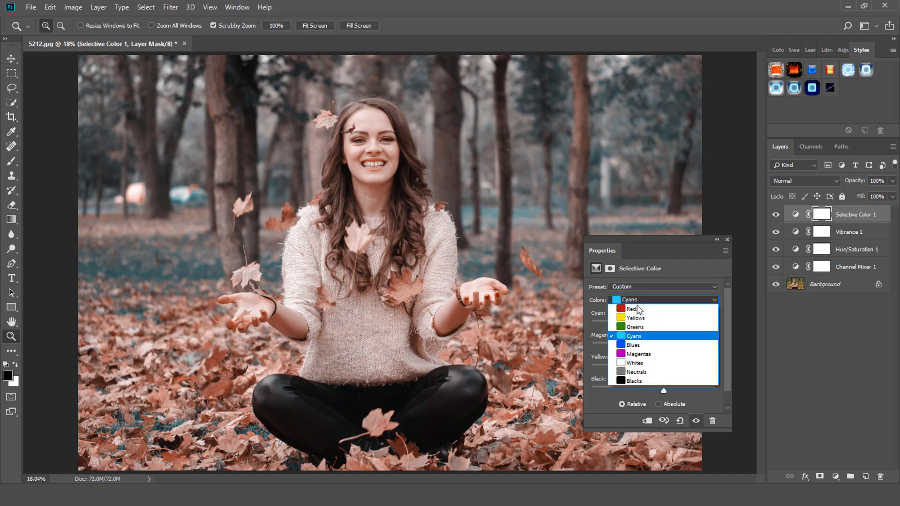
pyautogui.click(635, 364)
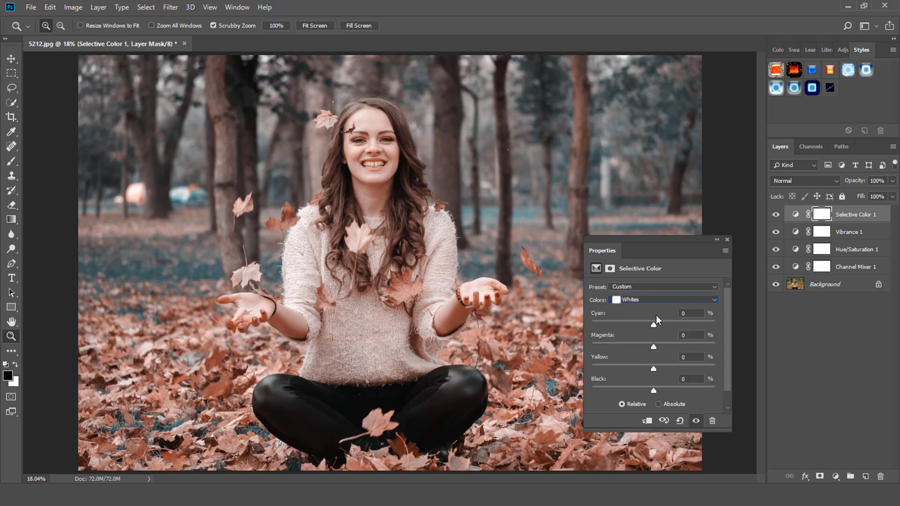
pyautogui.moveTo(661, 327)
pyautogui.mouseDown()
pyautogui.moveTo(686, 323)
pyautogui.moveTo(643, 358)
pyautogui.moveTo(662, 370)
pyautogui.mouseUp()
pyautogui.moveTo(659, 389); pyautogui.dragTo(649, 395)
pyautogui.click(716, 239)
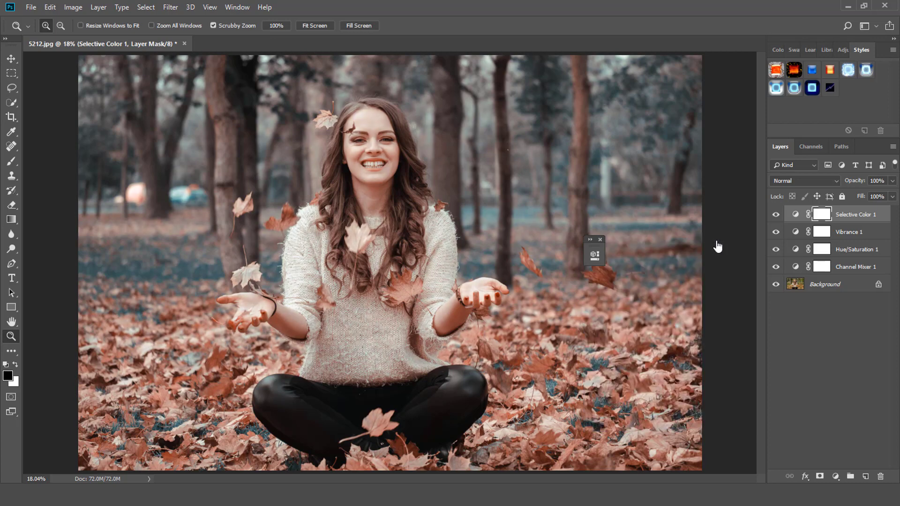